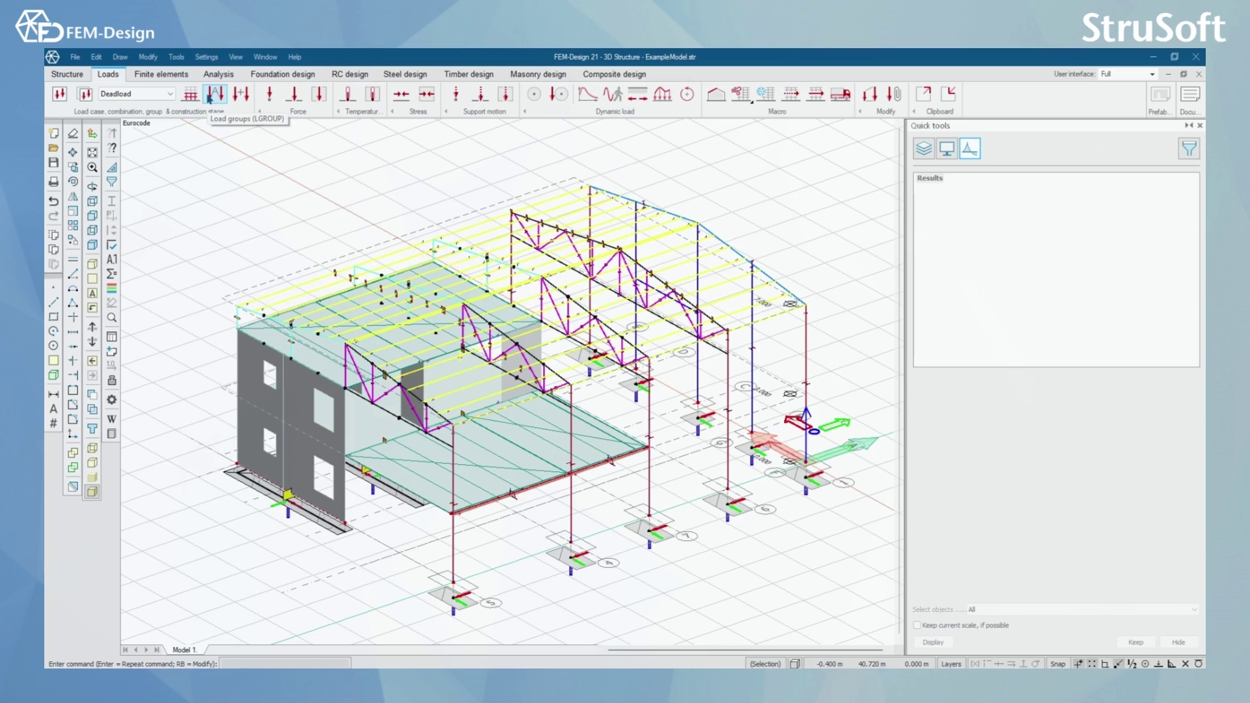
Open the load combinations list and add a combination named "Example Load Combination", keeping its type as U
{"action": "left_click", "coordinate": [242, 97]}
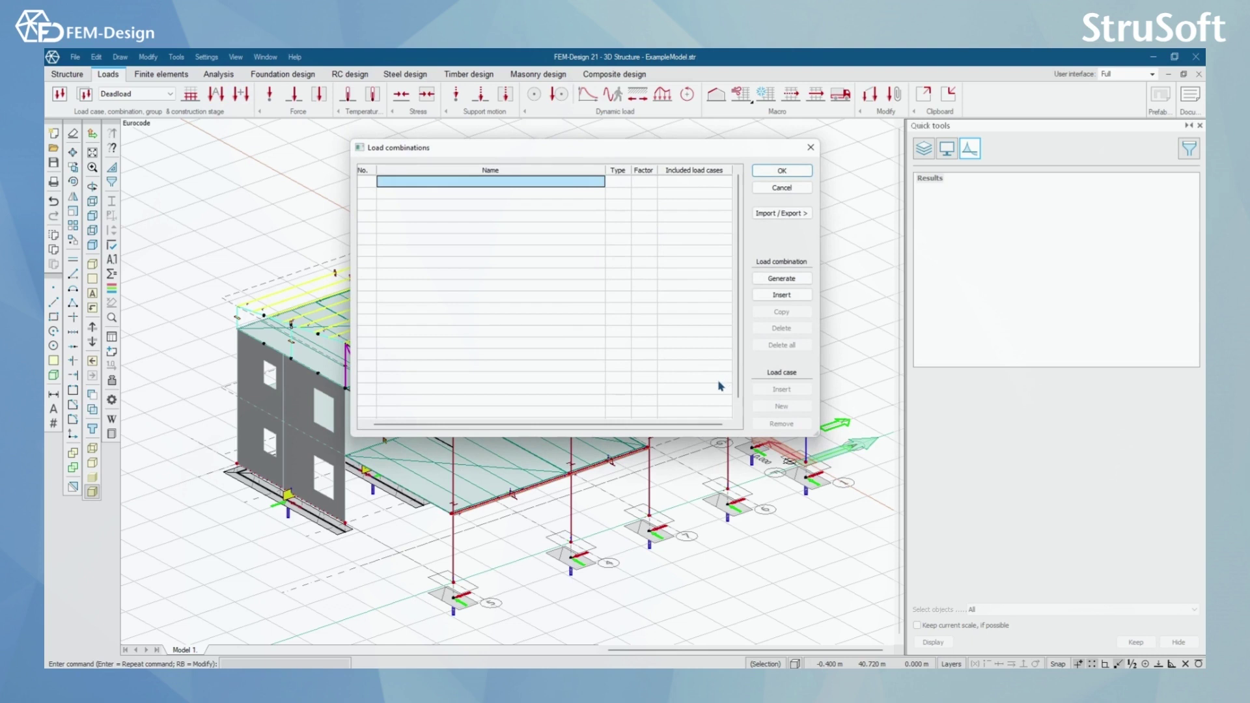
{"action": "left_click_drag", "start_coordinate": [609, 152], "coordinate": [631, 159]}
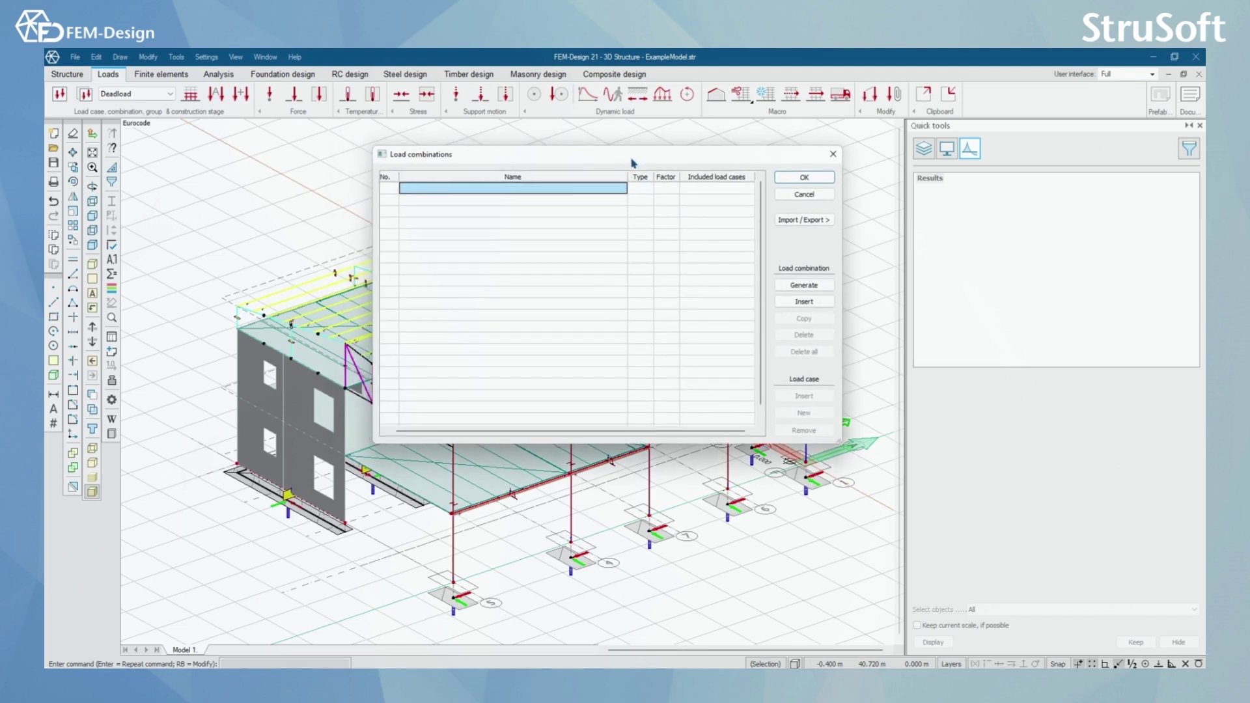
{"action": "left_click", "coordinate": [600, 188]}
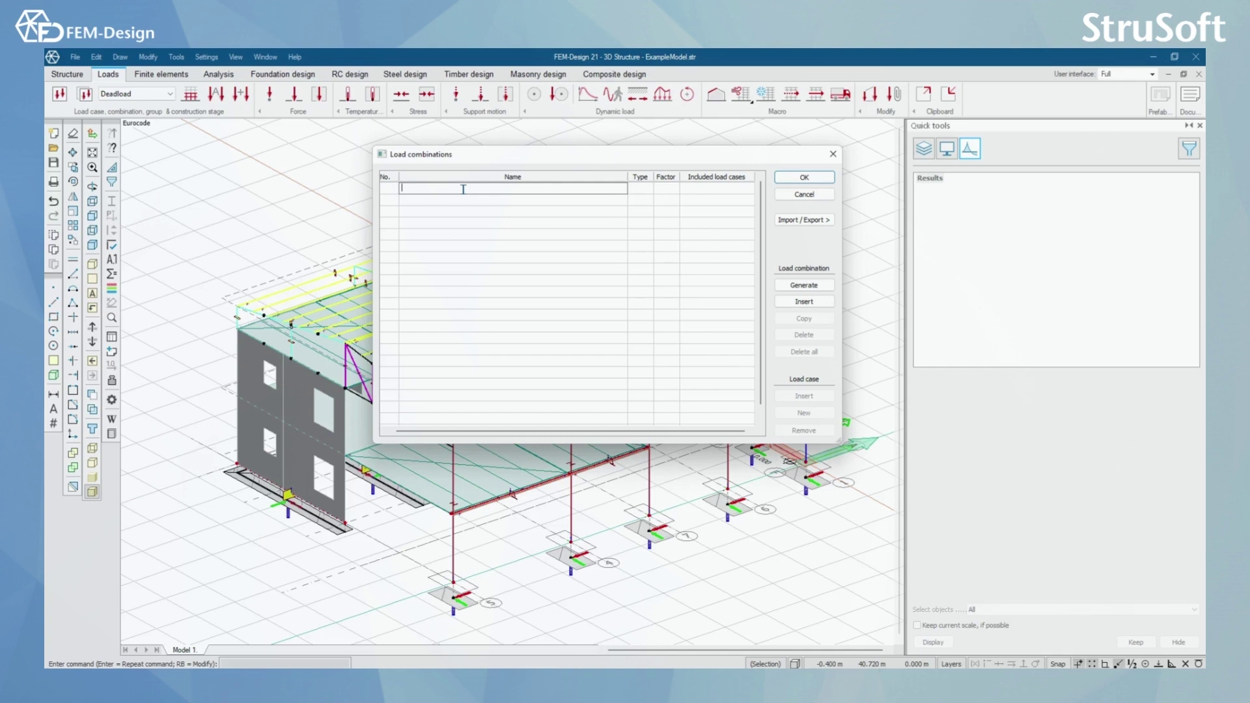
{"action": "type", "text": "Example Load Combination"}
{"action": "left_click", "coordinate": [640, 188]}
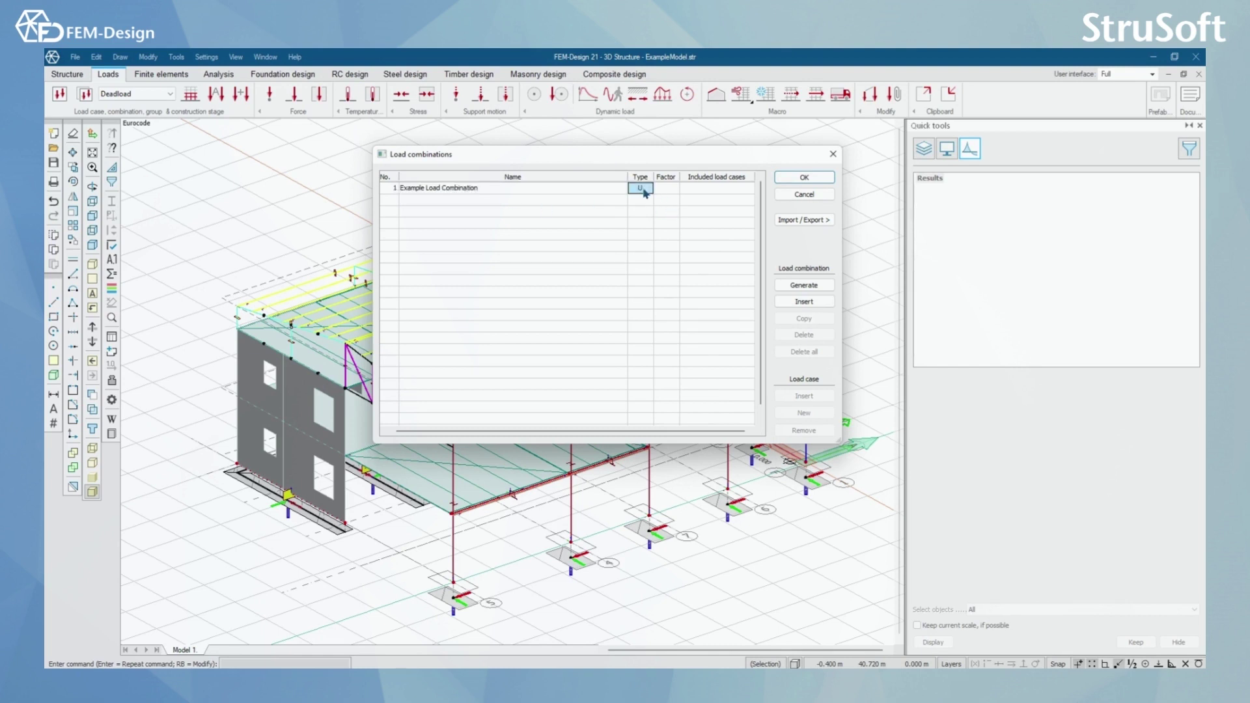
{"action": "left_click", "coordinate": [645, 192]}
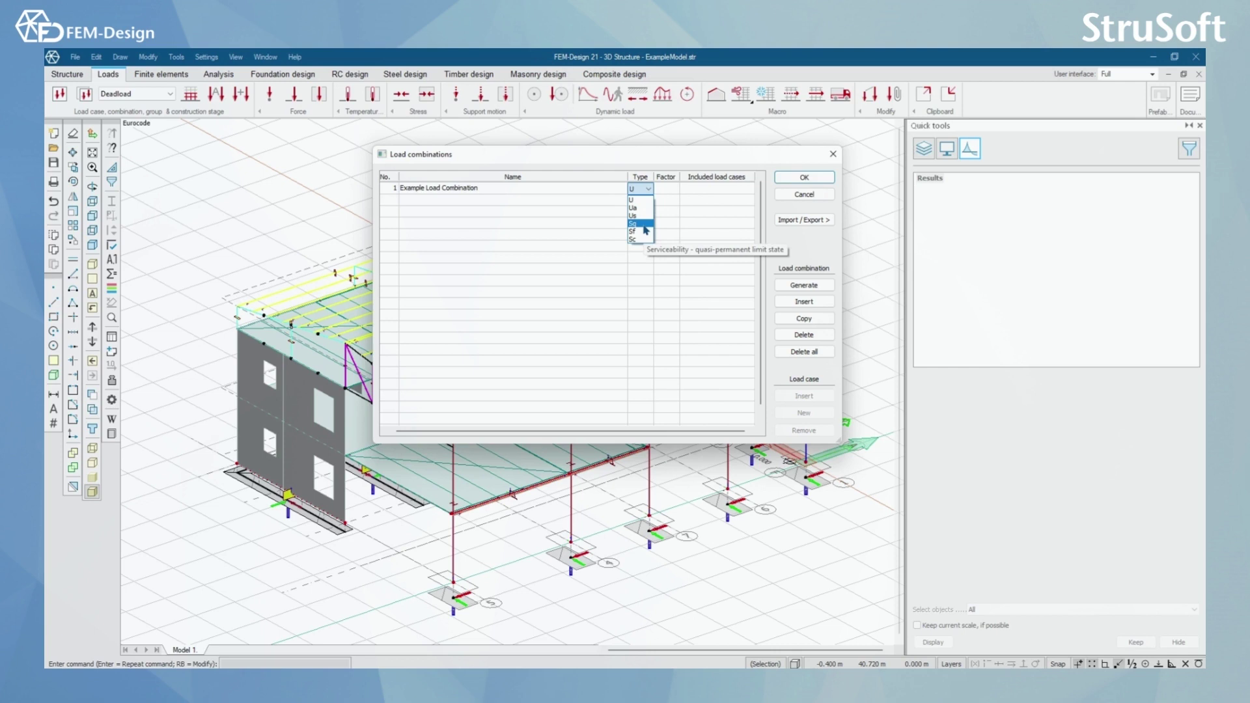
Include the Deadload case in Example Load Combination with a factor of 1.15
{"action": "left_click", "coordinate": [674, 193]}
{"action": "left_click", "coordinate": [673, 190]}
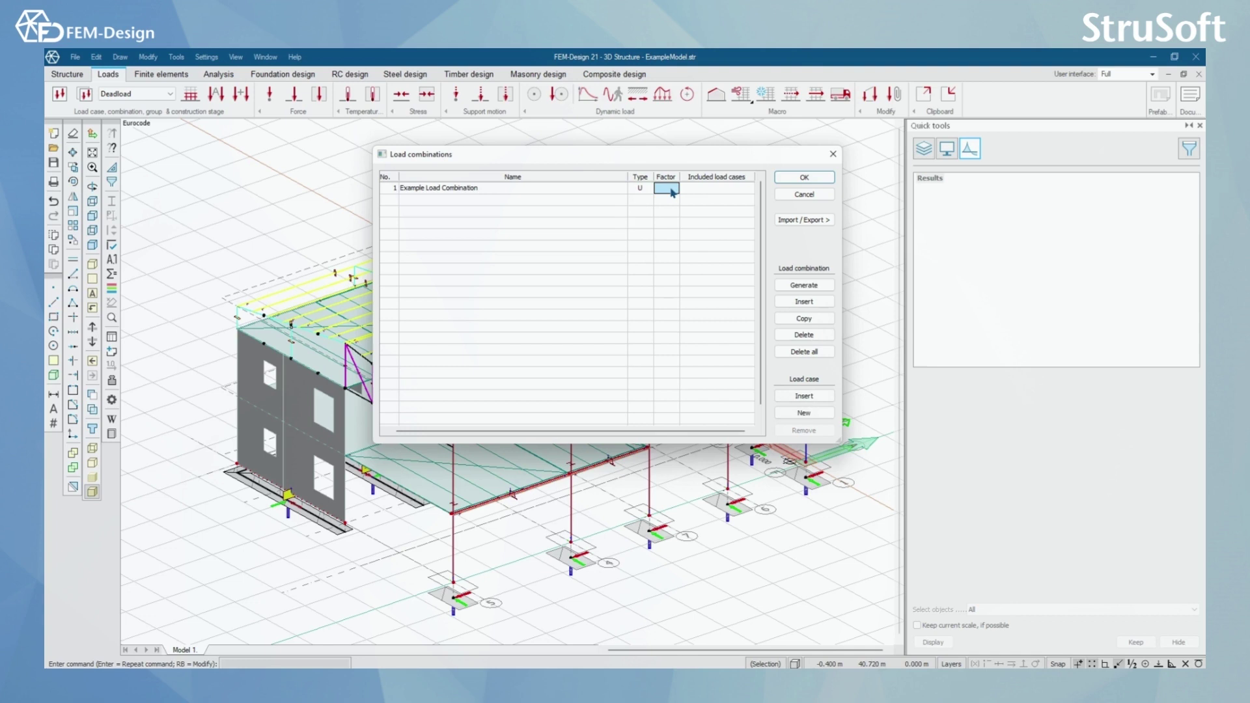
{"action": "left_click", "coordinate": [673, 192]}
{"action": "type", "text": "1.15"}
{"action": "left_click", "coordinate": [710, 190]}
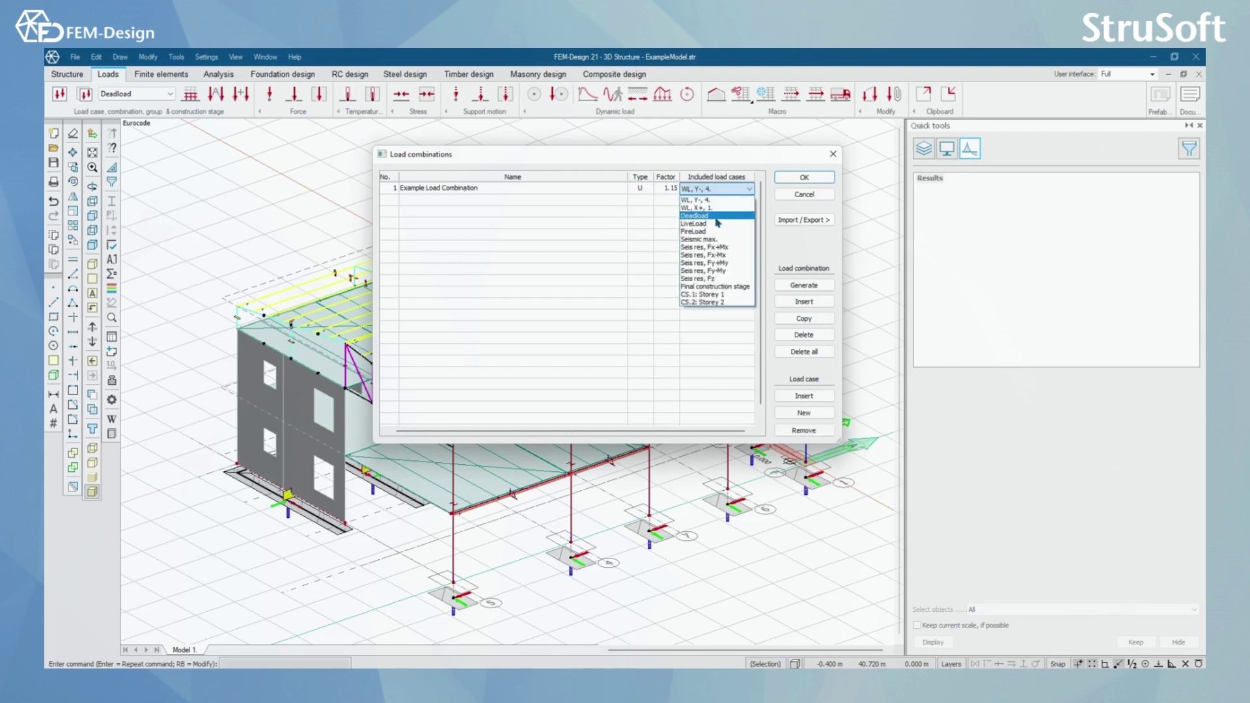
{"action": "left_click", "coordinate": [716, 217]}
Add the LiveLoad case to Example Load Combination with a factor of 1.50
{"action": "left_click", "coordinate": [668, 200]}
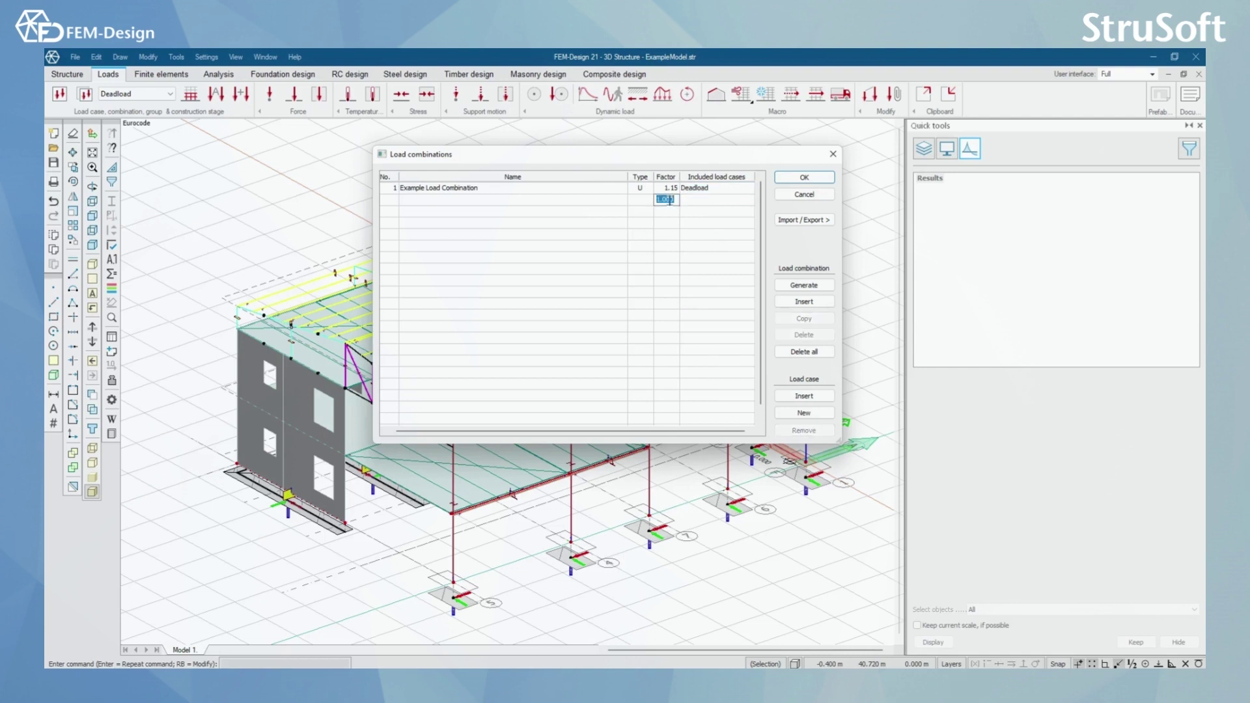
{"action": "type", "text": "1.15"}
{"action": "type", "text": "5"}
{"action": "left_click", "coordinate": [709, 201]}
{"action": "left_click", "coordinate": [710, 201]}
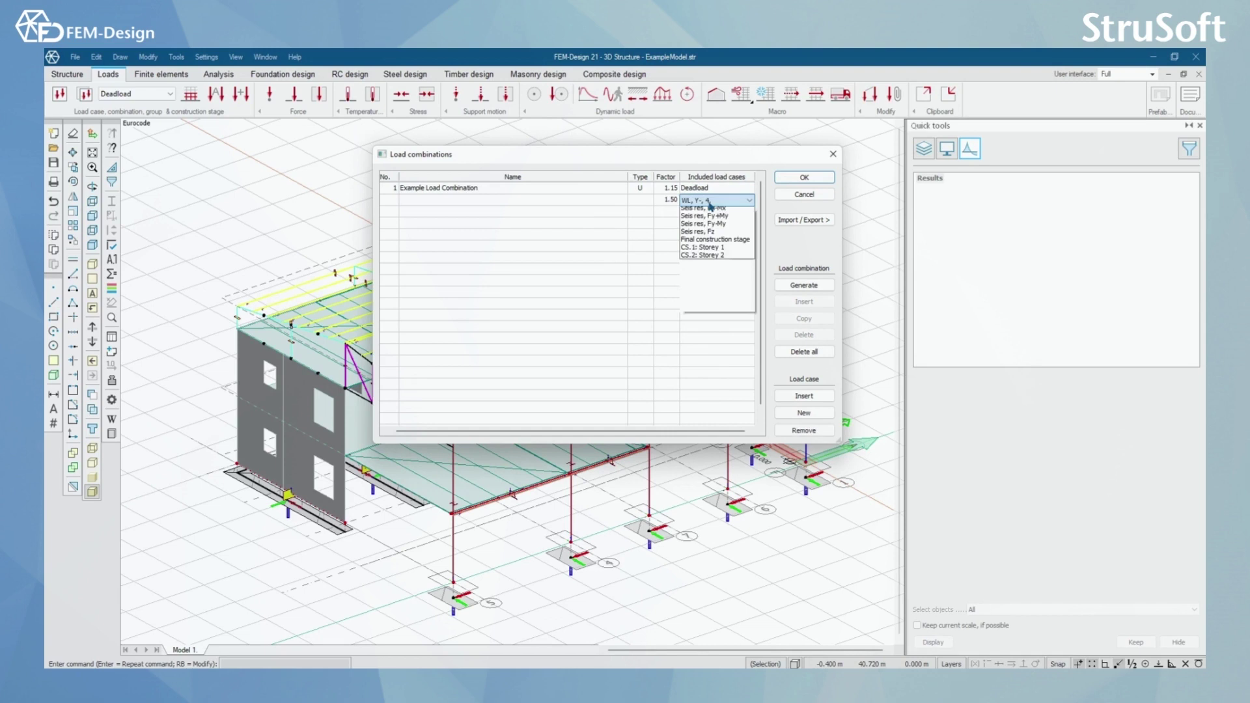
{"action": "left_click", "coordinate": [722, 235]}
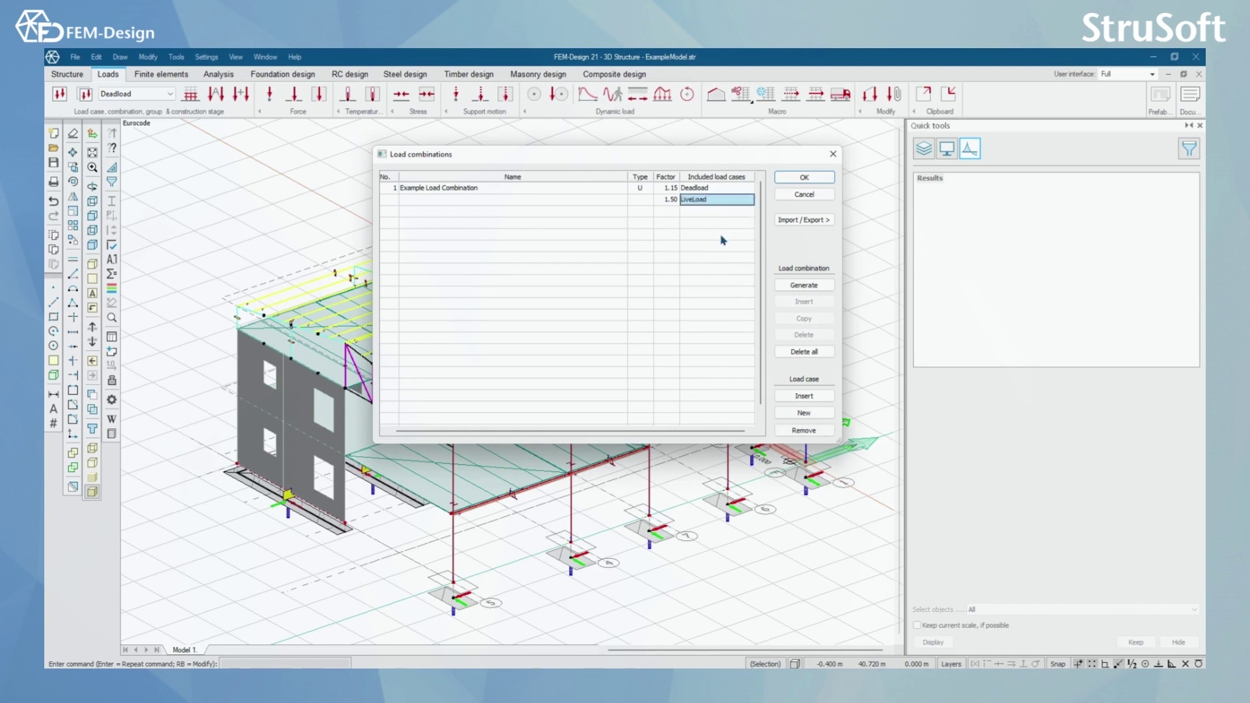
Add the wind case "WL, Y-, 4." to Example Load Combination with a factor of 1.10
{"action": "left_click", "coordinate": [670, 216]}
{"action": "left_click", "coordinate": [667, 211]}
{"action": "type", "text": "1.1"}
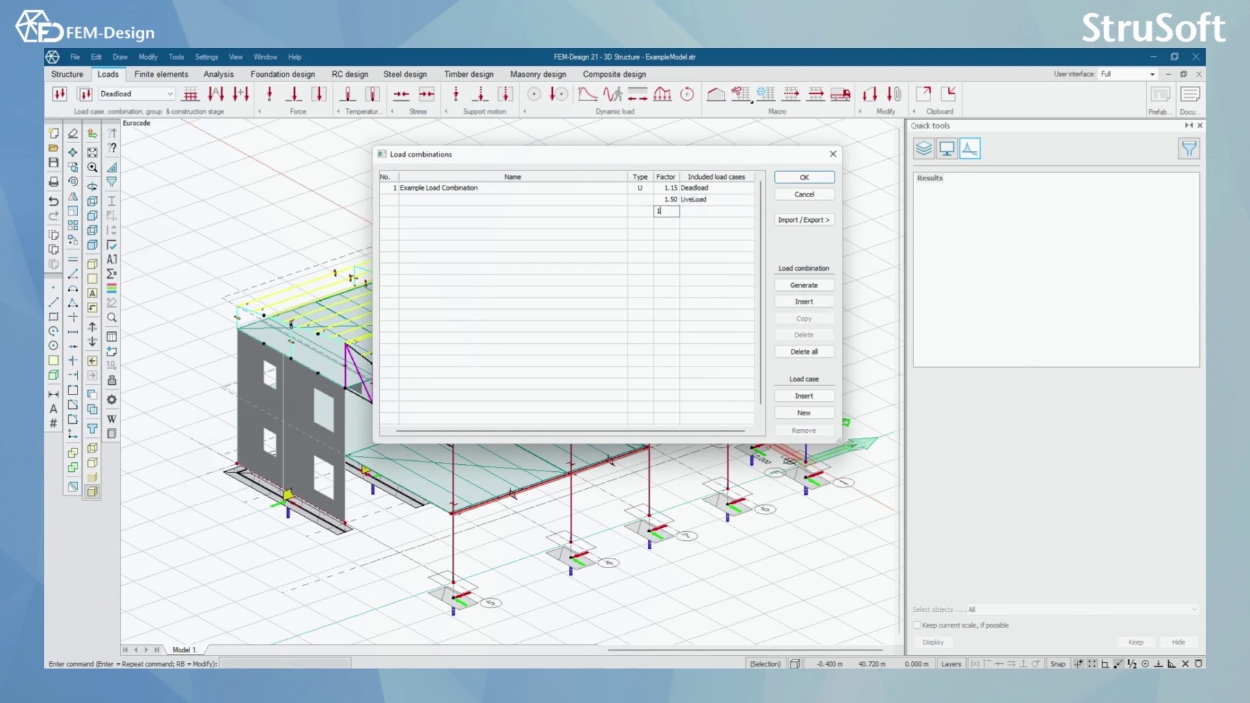
{"action": "left_click", "coordinate": [716, 214]}
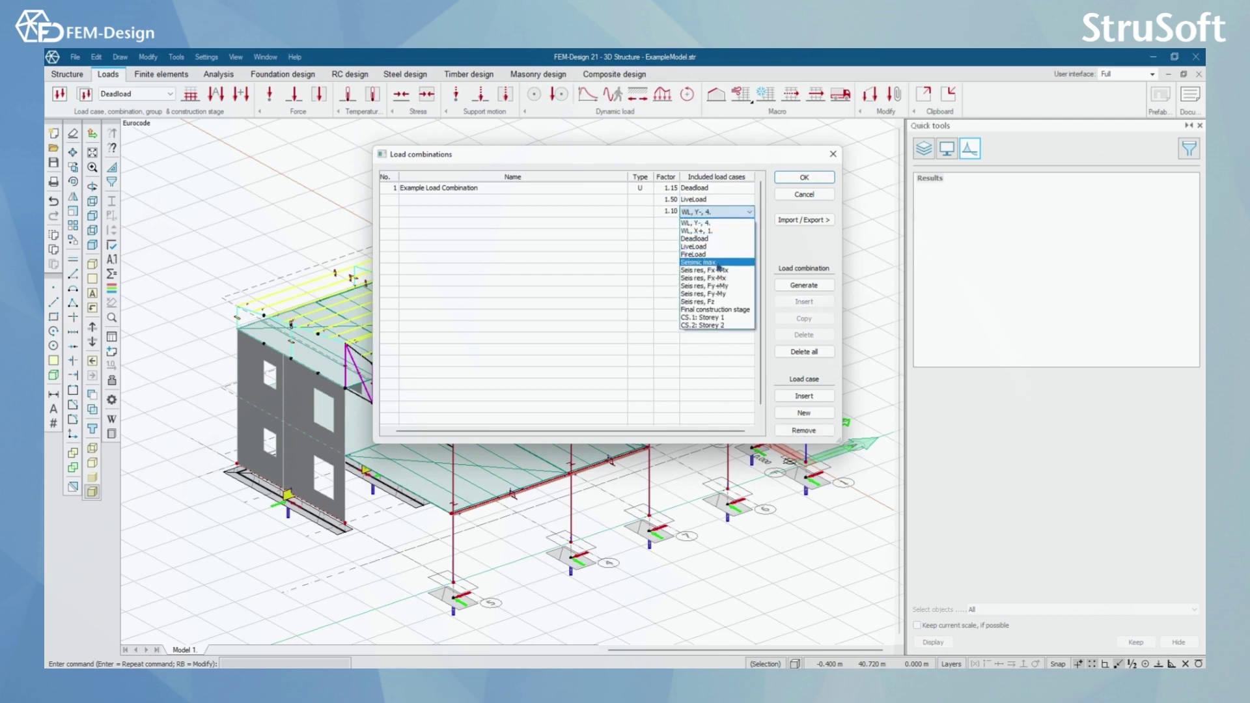
{"action": "left_click", "coordinate": [716, 223]}
Add a second load combination named "Example" and set its type to Ua
{"action": "left_click", "coordinate": [556, 224]}
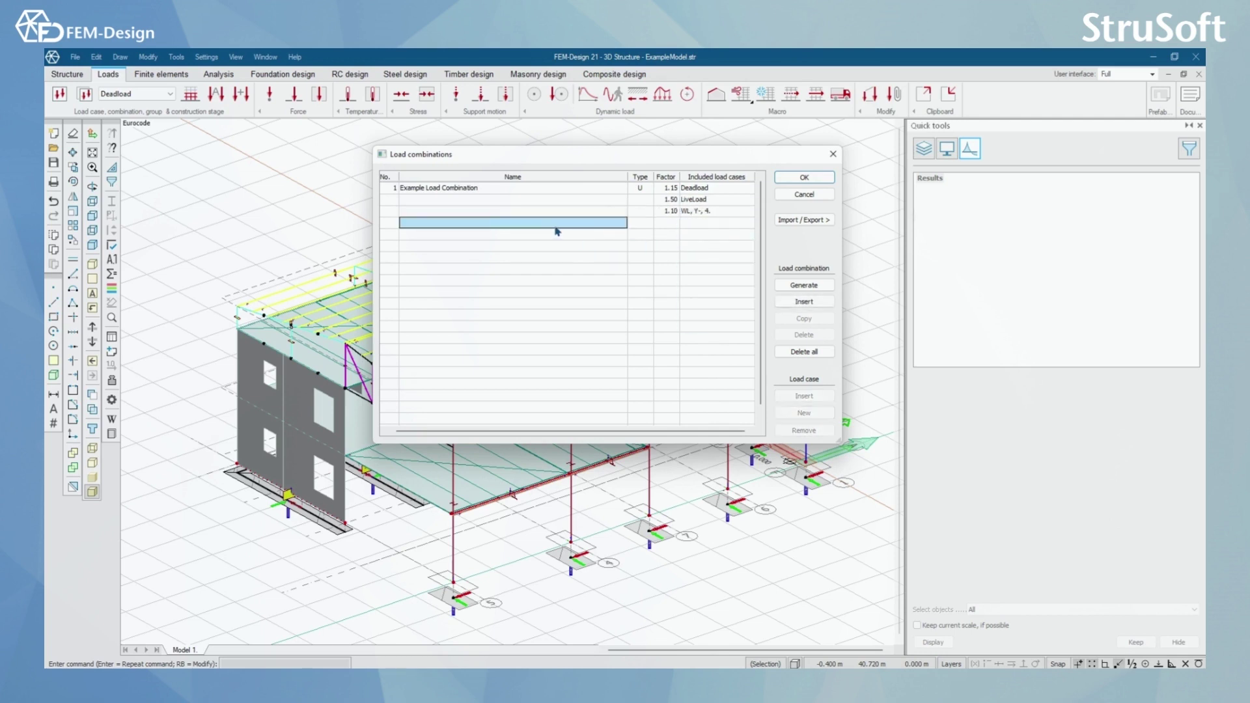
{"action": "left_click", "coordinate": [554, 224]}
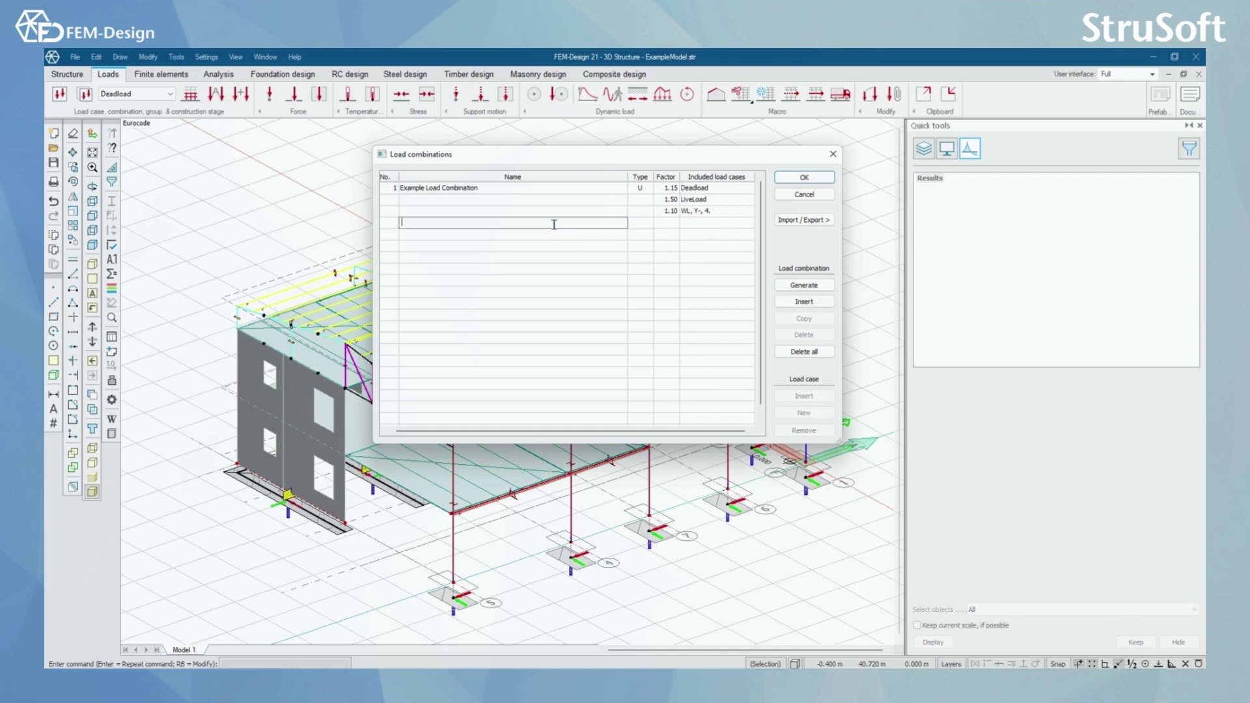
{"action": "type", "text": "Example"}
{"action": "left_click", "coordinate": [641, 223]}
{"action": "left_click", "coordinate": [641, 224]}
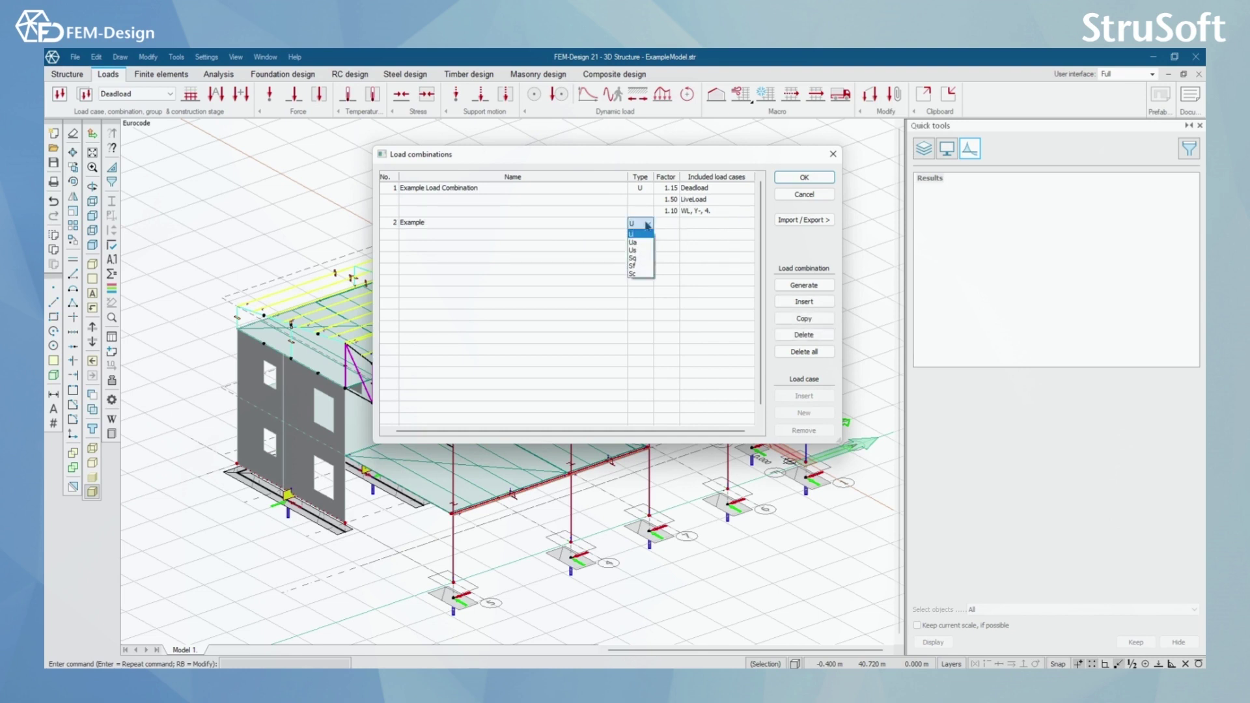
{"action": "left_click", "coordinate": [632, 242]}
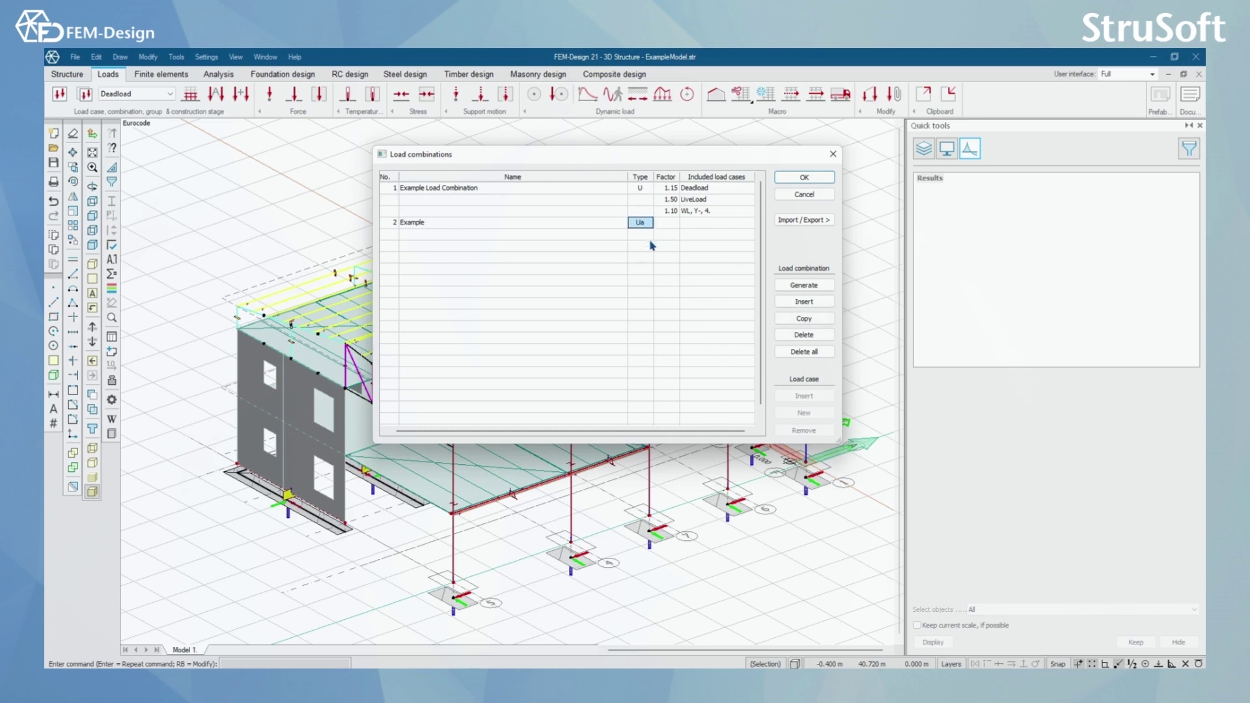
Include the Deadload and FireLoad cases in the Example combination, each with a factor of 1.00
{"action": "left_click", "coordinate": [692, 223]}
{"action": "left_click", "coordinate": [710, 253]}
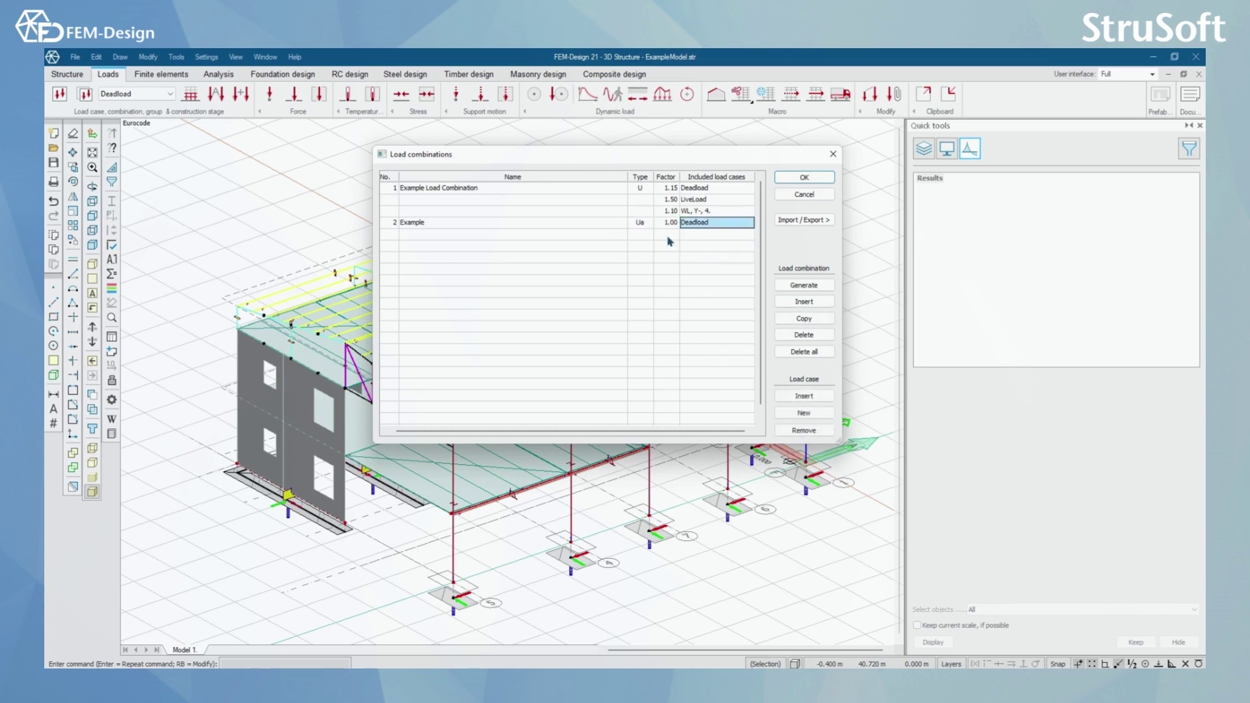
{"action": "left_click", "coordinate": [666, 234]}
{"action": "left_click", "coordinate": [695, 236]}
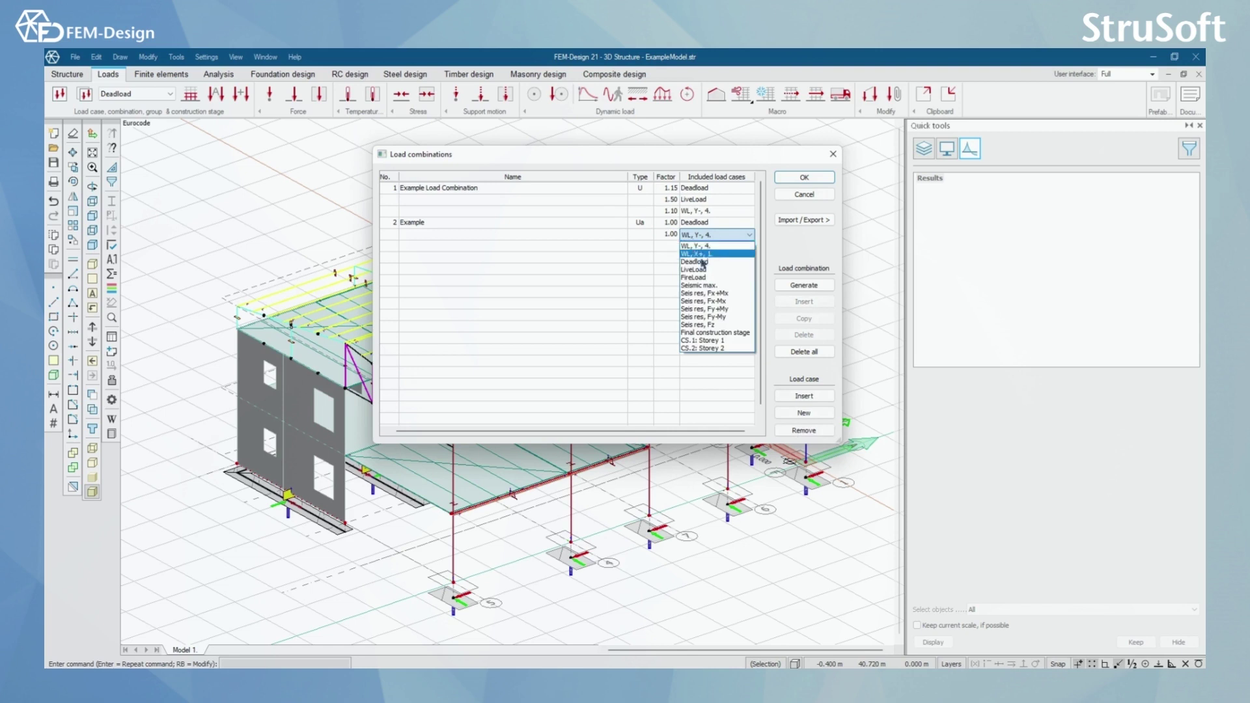
{"action": "left_click", "coordinate": [703, 278]}
{"action": "left_click", "coordinate": [590, 251]}
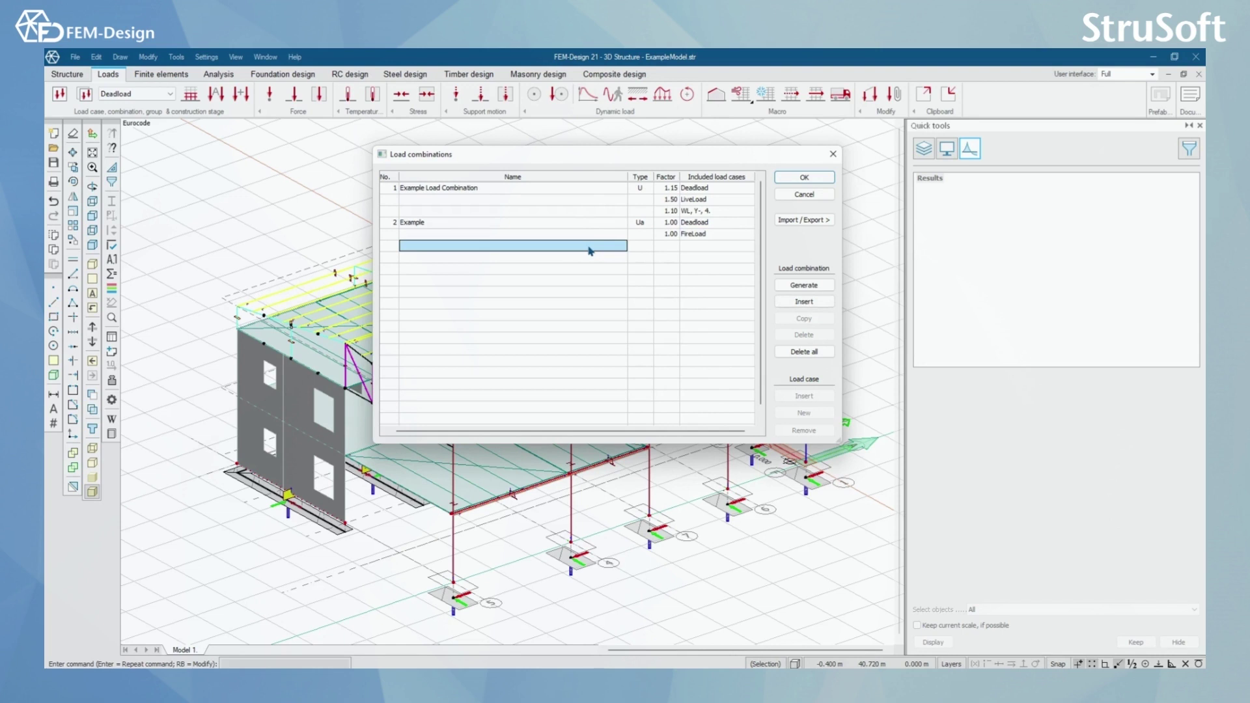
Start automatic generation of load combinations and include all load groups with their load cases
{"action": "left_click", "coordinate": [814, 291]}
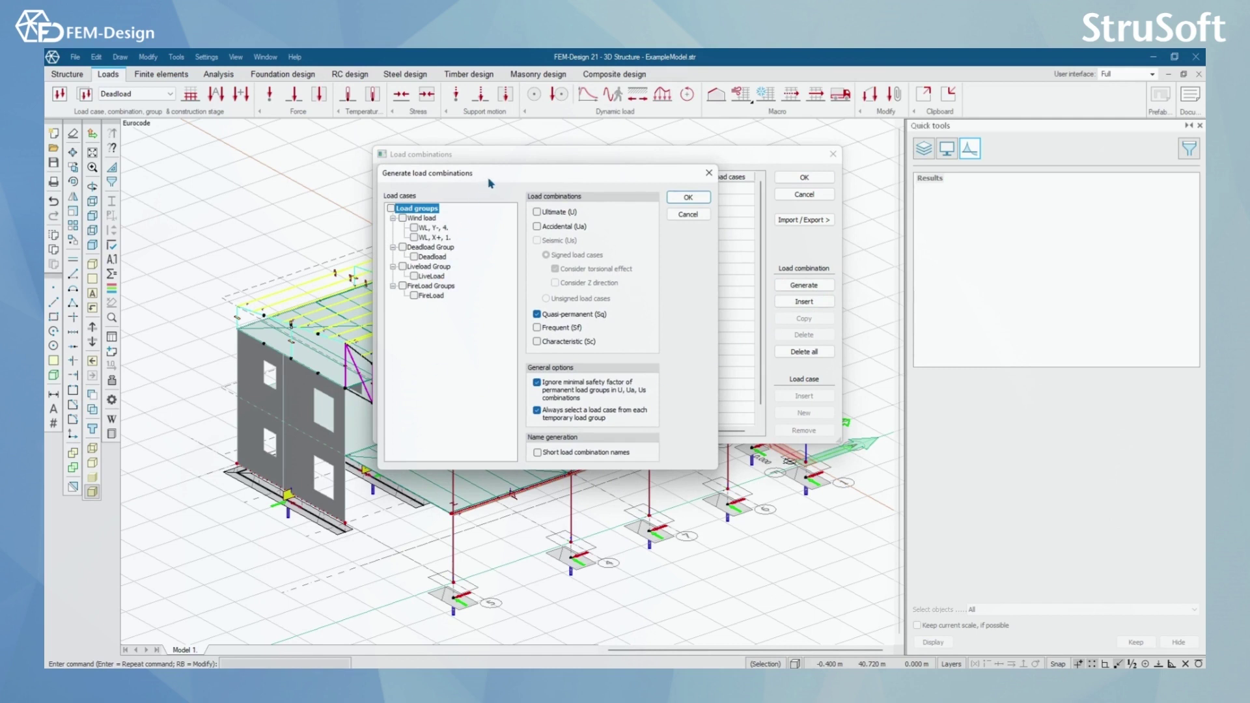
{"action": "left_click_drag", "start_coordinate": [490, 183], "coordinate": [499, 184]}
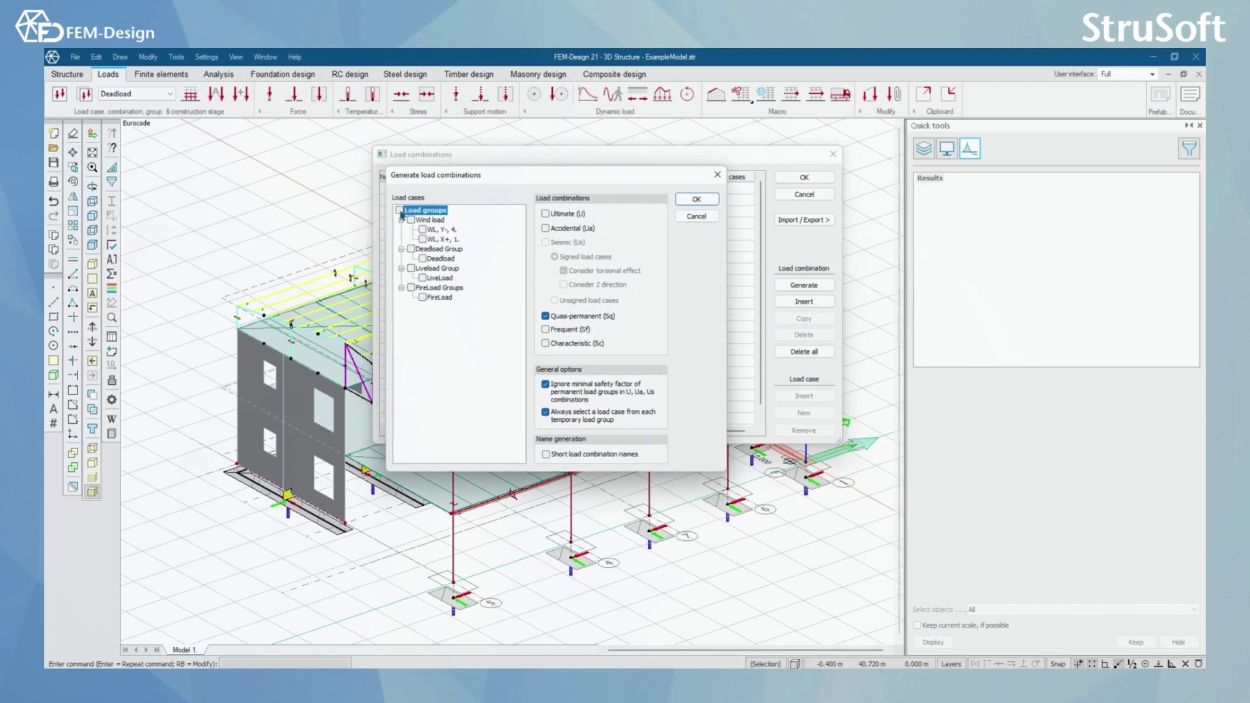
{"action": "left_click", "coordinate": [400, 210]}
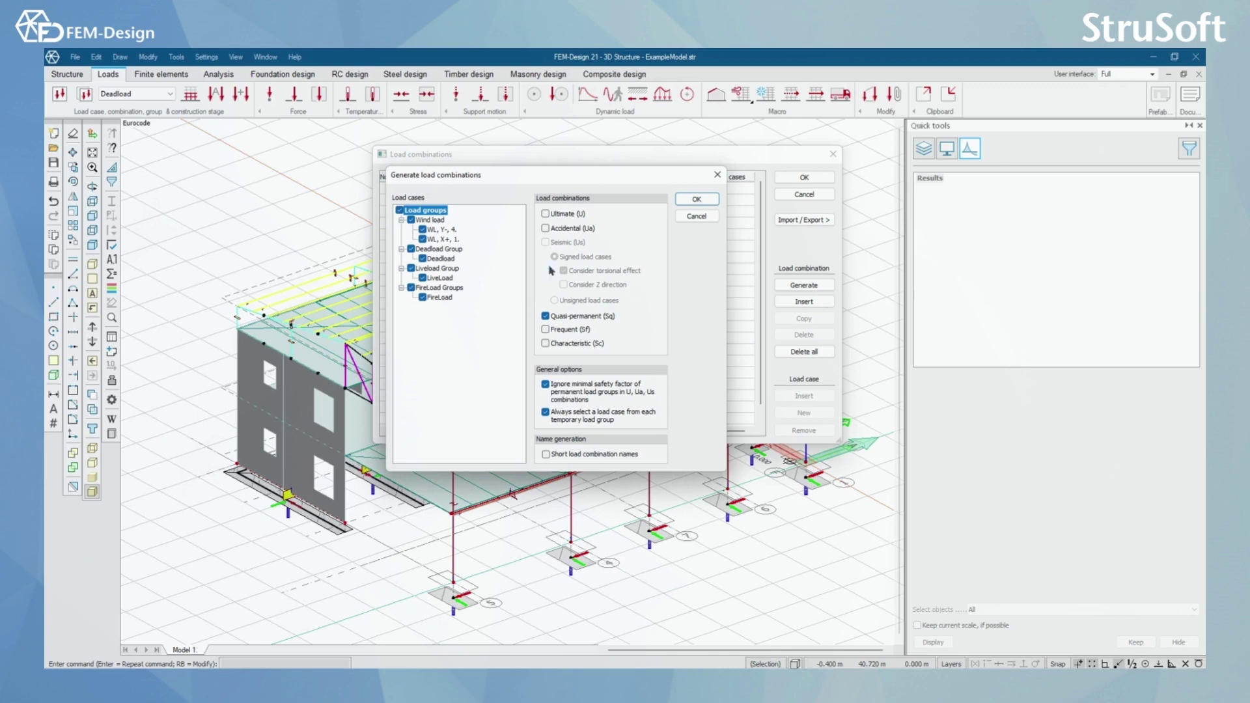
{"action": "left_click", "coordinate": [399, 210]}
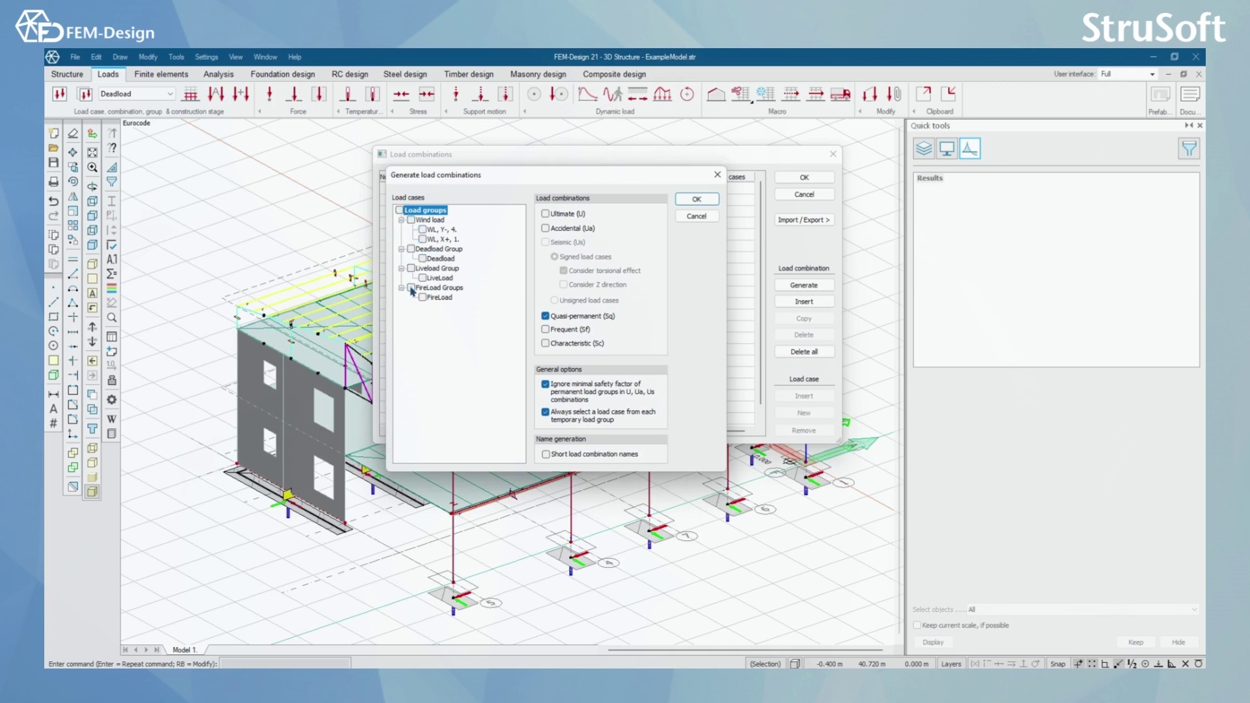
{"action": "left_click", "coordinate": [411, 288]}
{"action": "left_click", "coordinate": [400, 211]}
{"action": "left_click", "coordinate": [400, 210]}
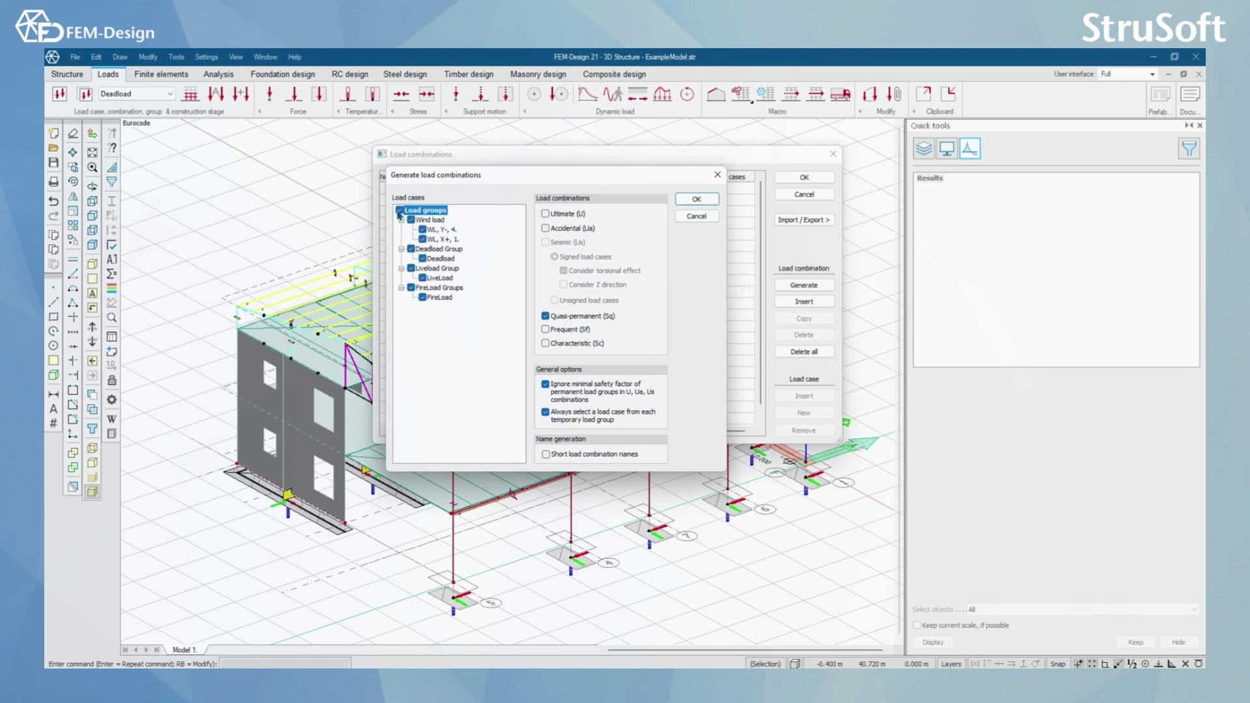
Generate Ultimate, Accidental, Quasi-permanent, Frequent and Characteristic load combinations and save the resulting combination list
{"action": "left_click", "coordinate": [545, 316]}
{"action": "left_click", "coordinate": [547, 216]}
{"action": "left_click", "coordinate": [546, 229]}
{"action": "left_click", "coordinate": [546, 317]}
{"action": "left_click", "coordinate": [546, 330]}
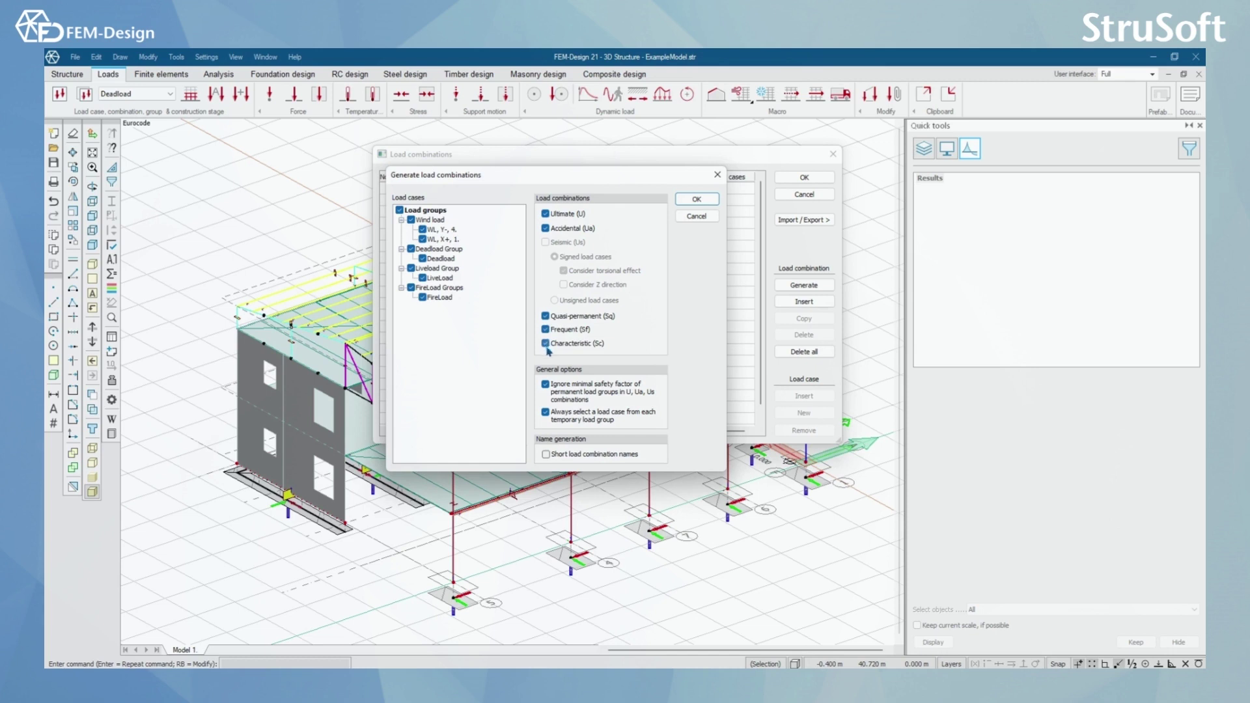
{"action": "left_click", "coordinate": [546, 344]}
{"action": "left_click", "coordinate": [708, 206]}
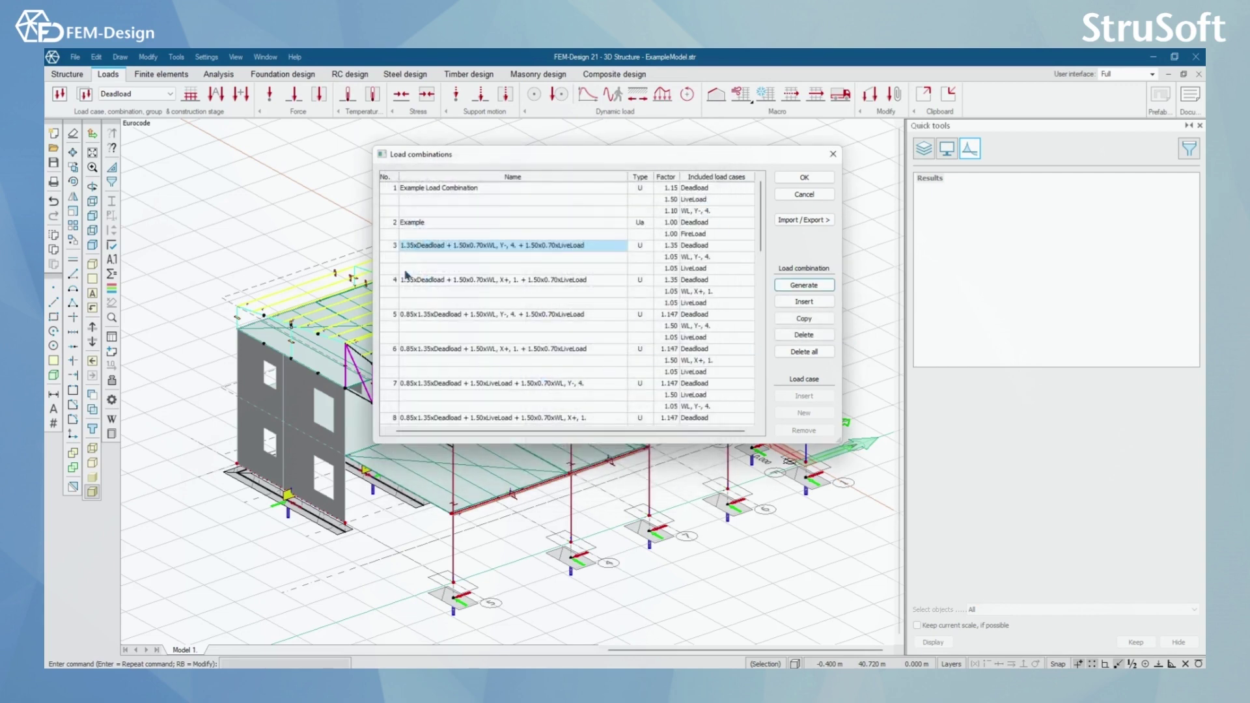
{"action": "left_click_drag", "start_coordinate": [761, 226], "coordinate": [754, 272]}
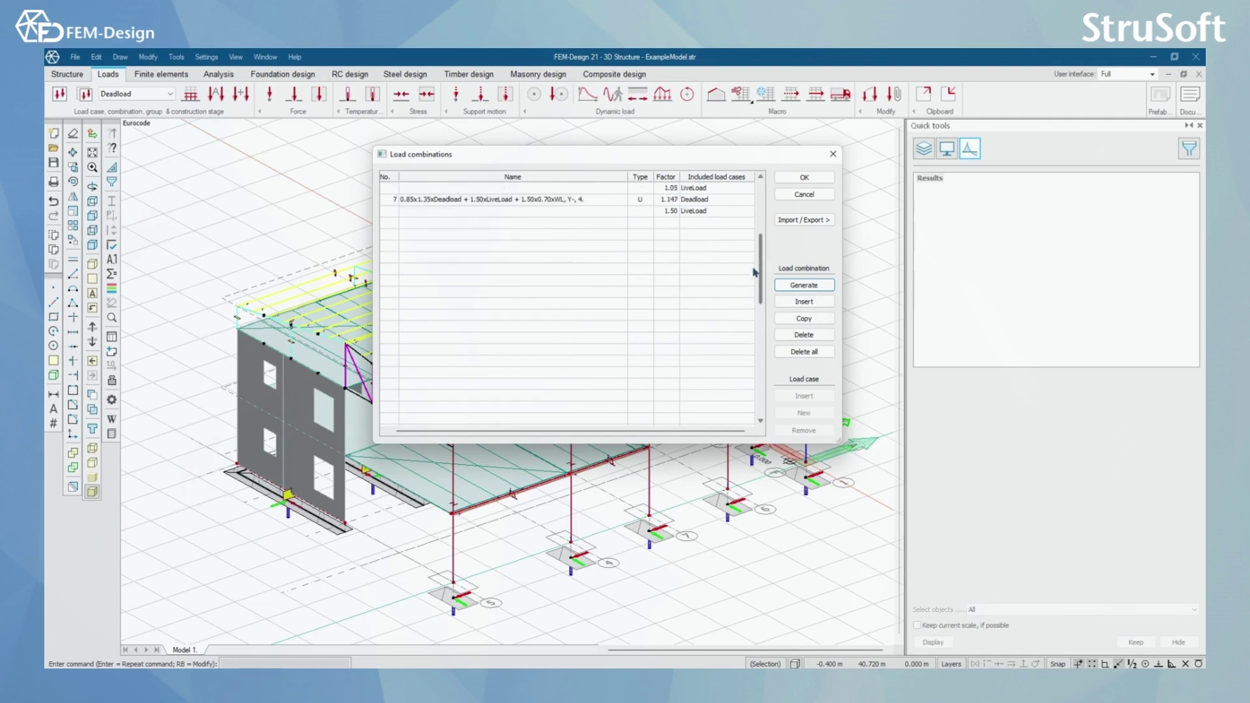
{"action": "scroll", "coordinate": [753, 272], "scroll_direction": "up", "scroll_amount": 5}
{"action": "left_click", "coordinate": [805, 178]}
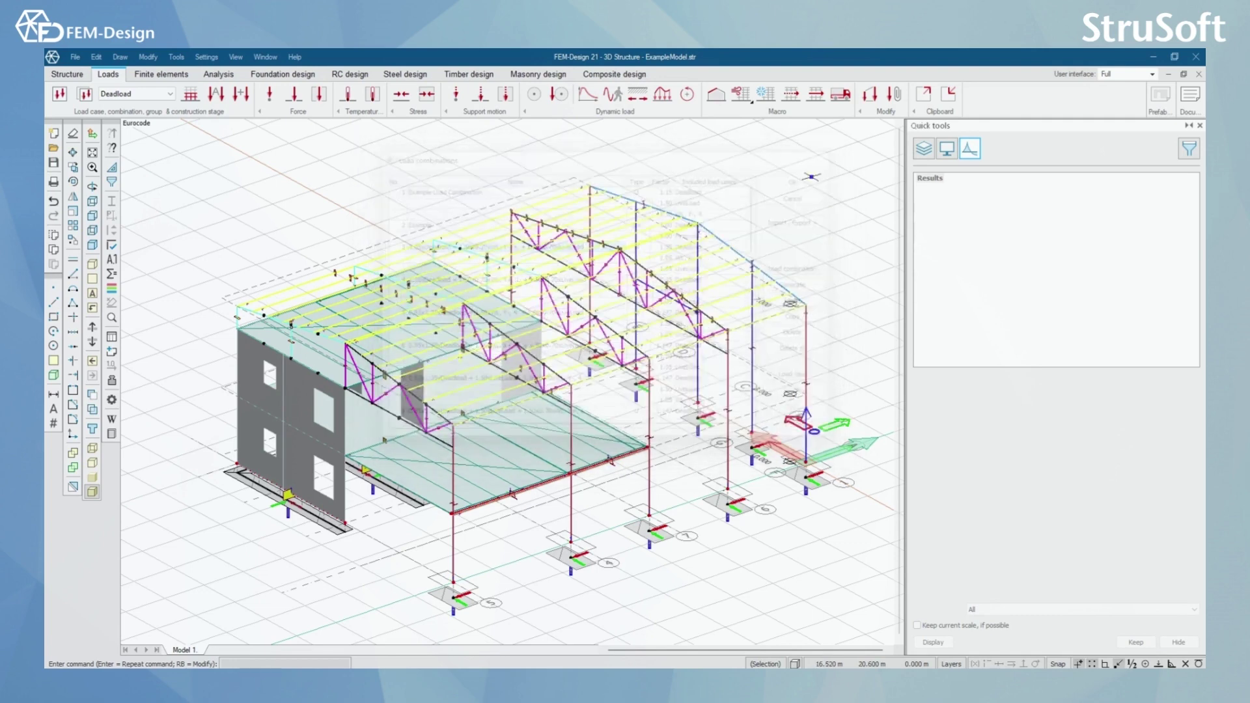
Reopen the load combinations list, examine the types, factors and load cases of the generated combinations, and close it
{"action": "scroll", "coordinate": [493, 367], "scroll_direction": "down", "scroll_amount": 2}
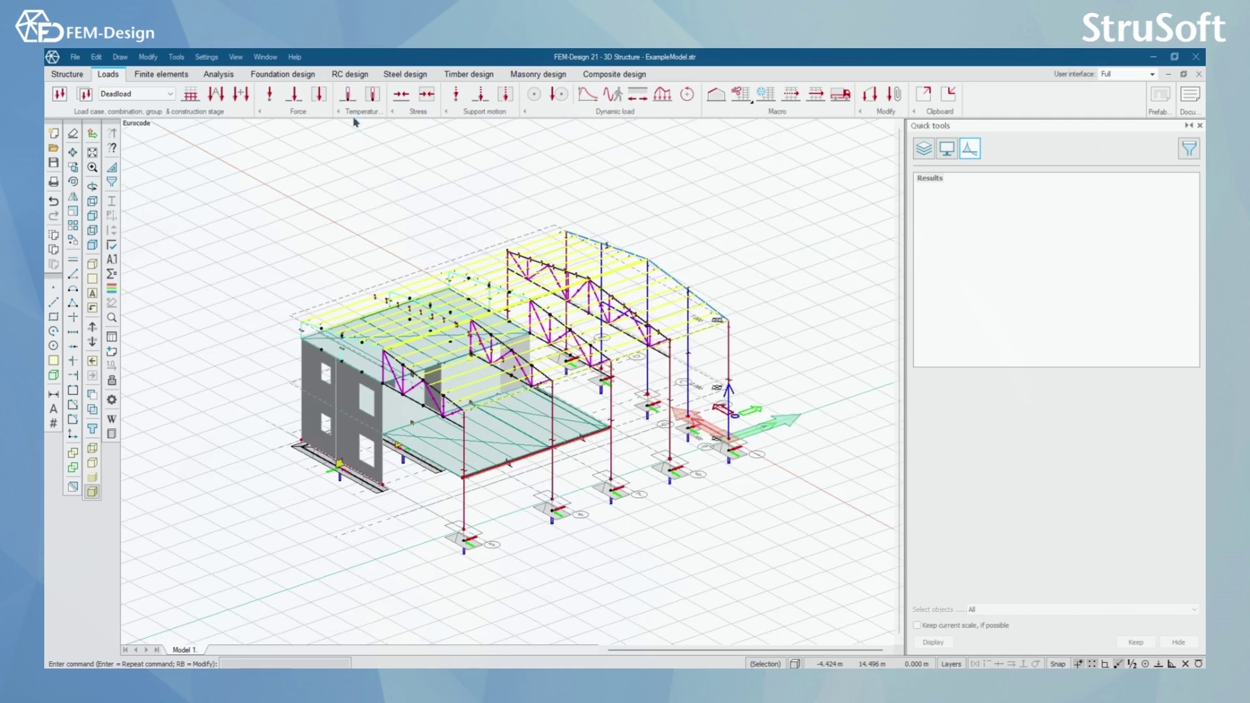
{"action": "left_click", "coordinate": [246, 95]}
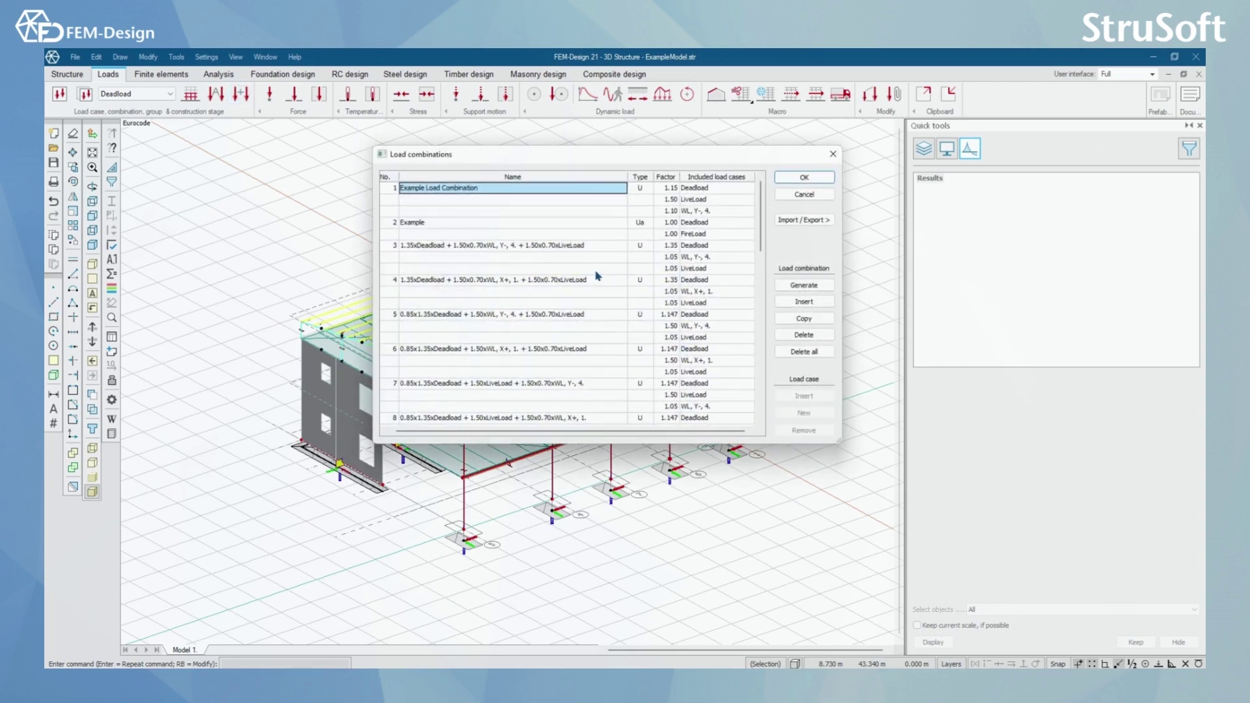
{"action": "scroll", "coordinate": [597, 276], "scroll_direction": "down", "scroll_amount": 6}
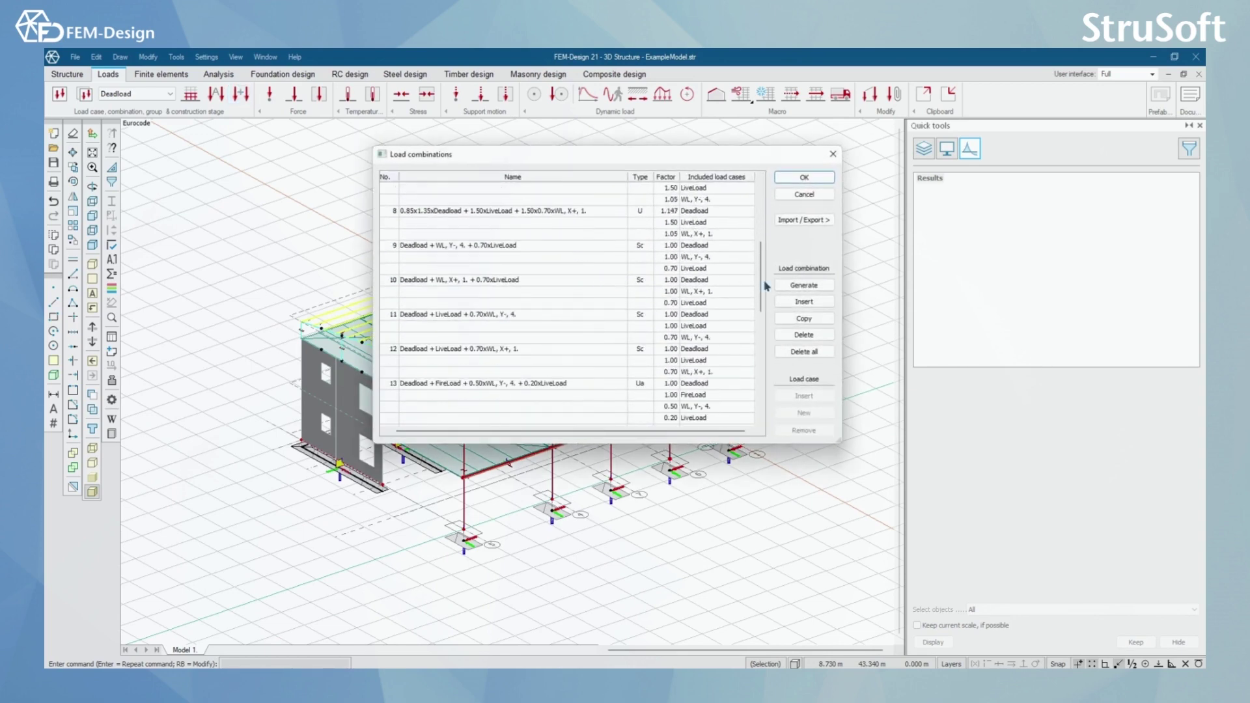
{"action": "left_click", "coordinate": [833, 154]}
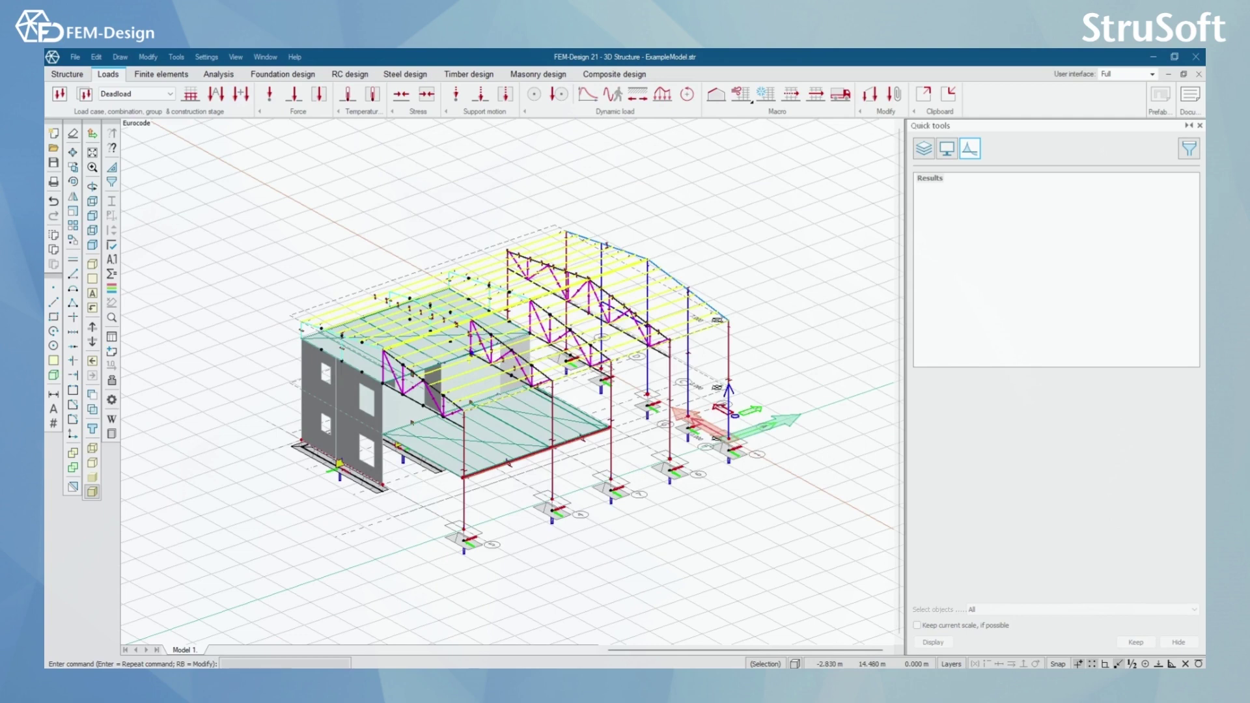
{"action": "scroll", "coordinate": [475, 325], "scroll_direction": "up", "scroll_amount": 3}
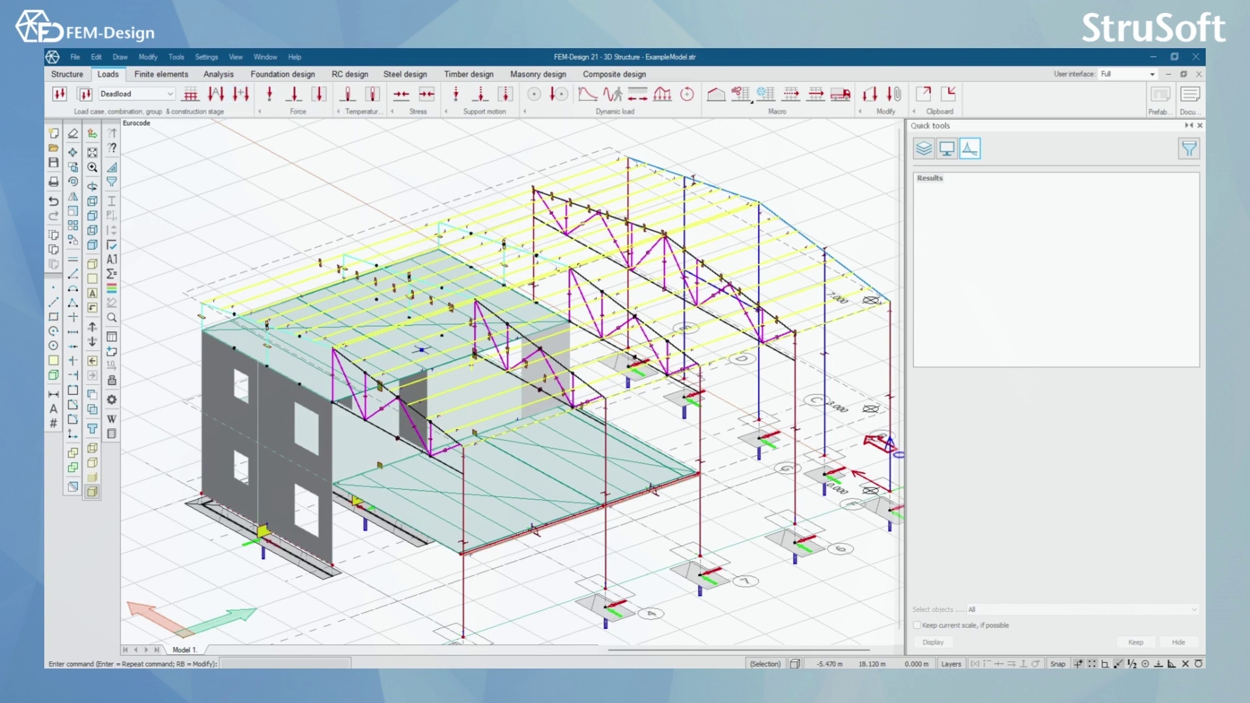
{"action": "mouse_move", "coordinate": [422, 350]}
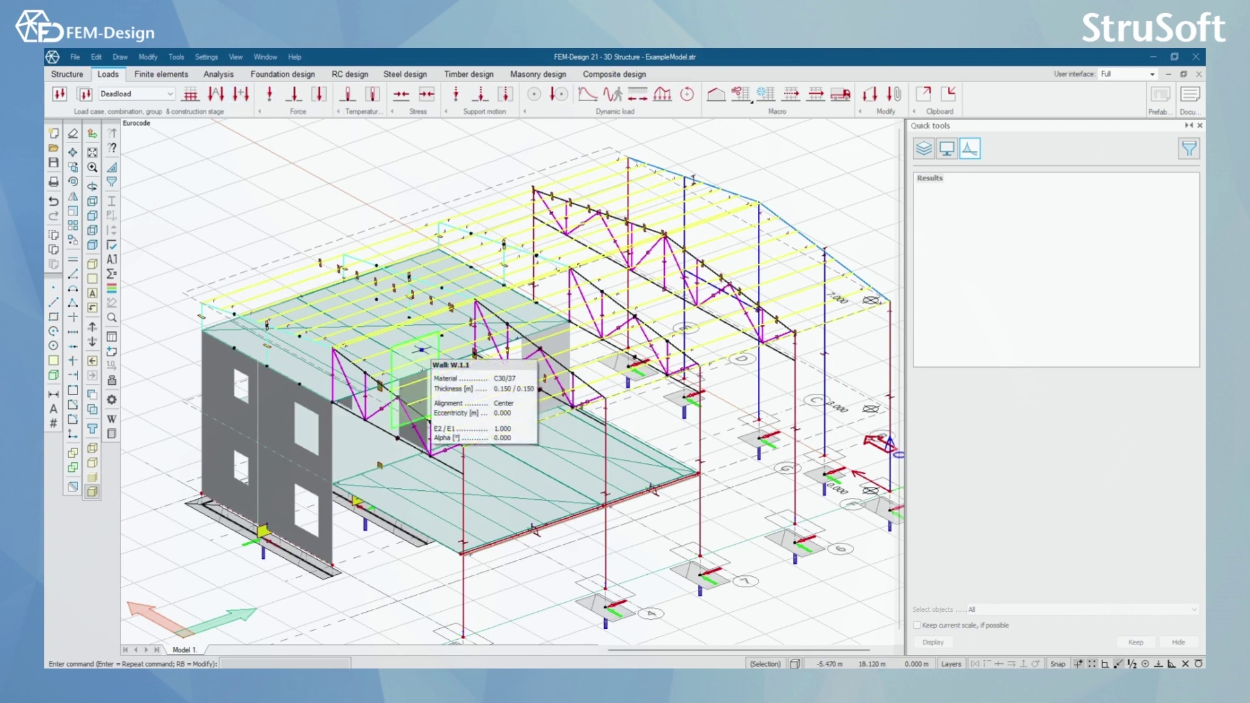